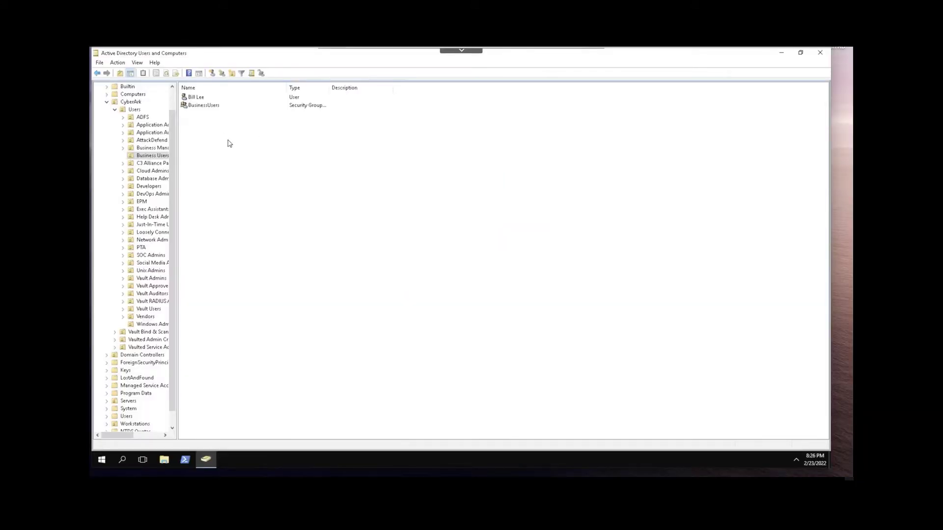
# Step: Start a new user in Business Users with first name and logon name sspr
pyautogui.rightClick(228, 141)
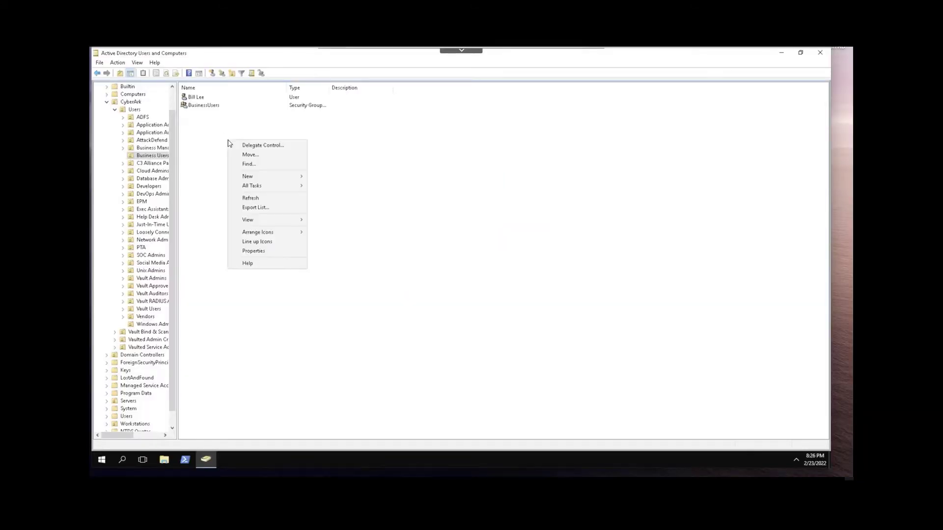
pyautogui.moveTo(267, 178)
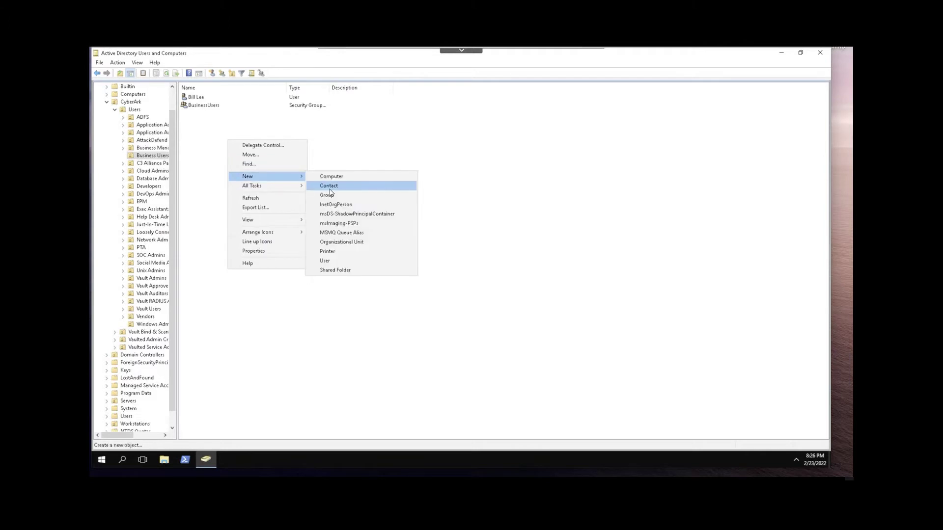
pyautogui.click(333, 264)
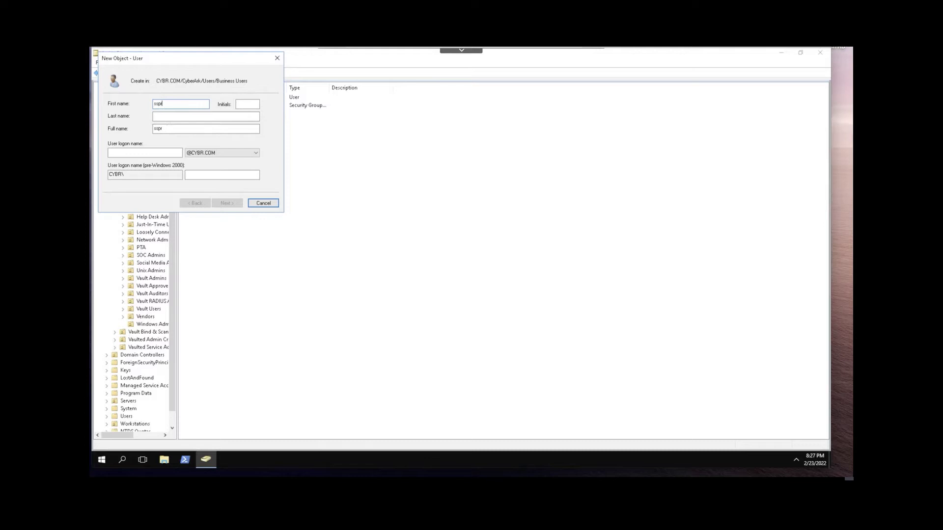
pyautogui.press('Tab')
pyautogui.press('Tab')
pyautogui.press('Tab')
pyautogui.press('Tab')
pyautogui.click(138, 153)
pyautogui.write('sspr')
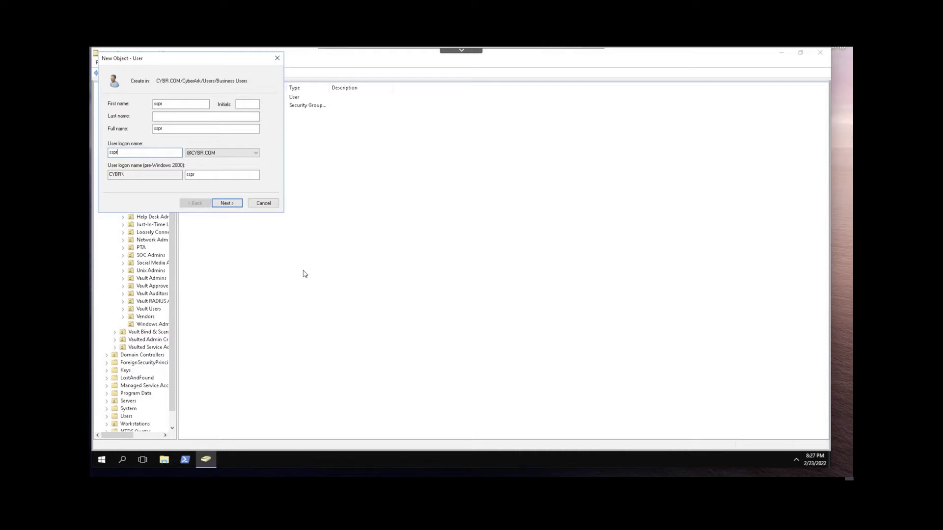
pyautogui.click(228, 206)
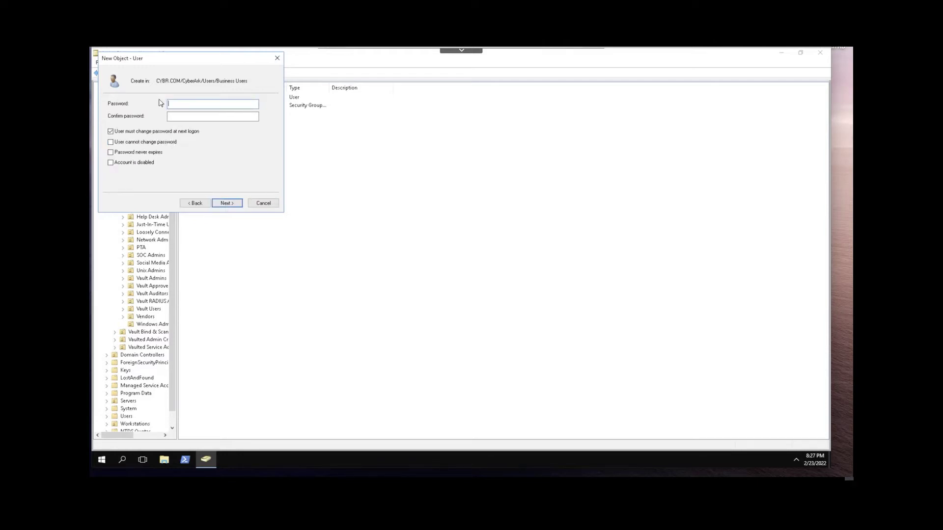
# Step: Give sspr a password, clear must-change at next logon, tick Password never expires, and finish
pyautogui.write('Cybera')
pyautogui.click(212, 116)
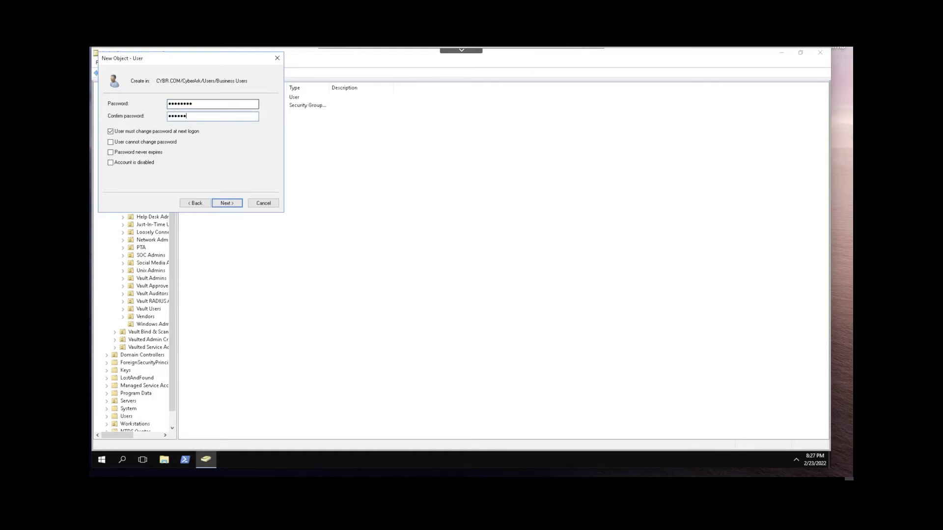
pyautogui.click(111, 131)
pyautogui.click(111, 152)
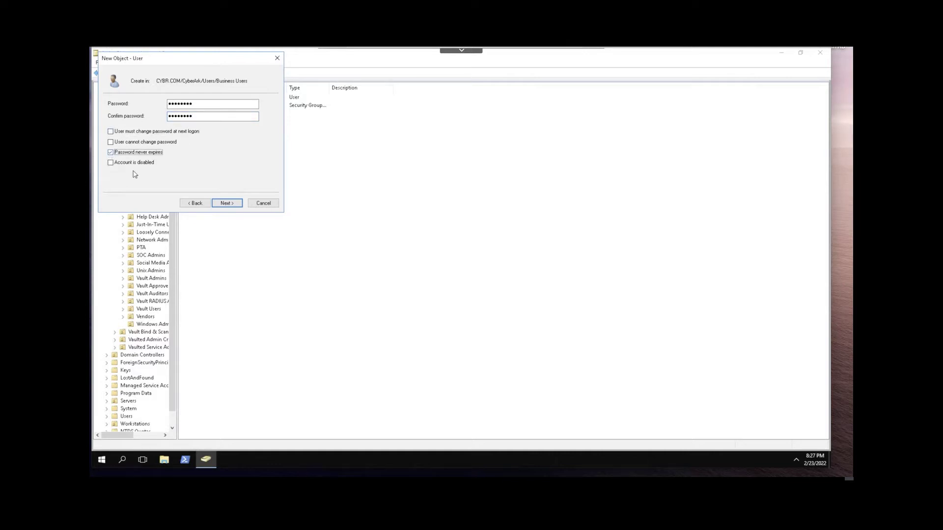
pyautogui.click(233, 206)
pyautogui.click(234, 207)
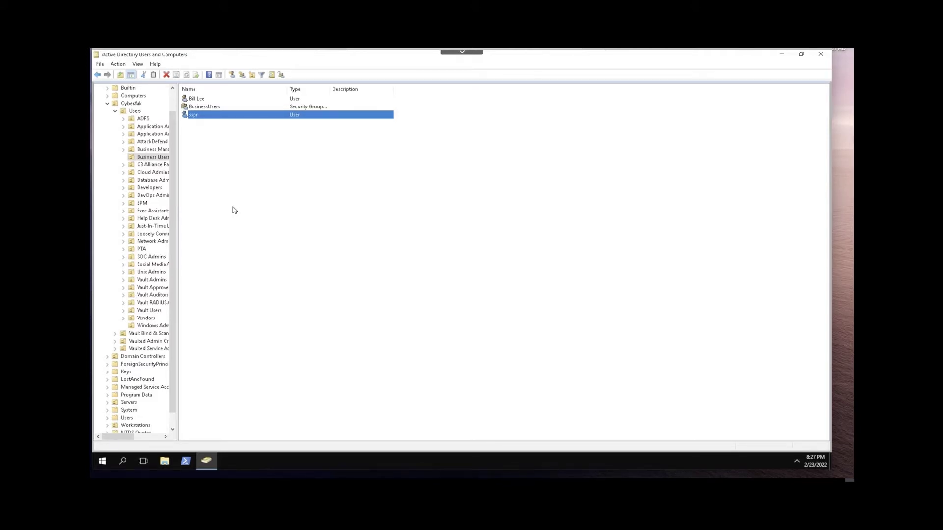
# Step: Launch Delegate Control on the Users container and add the sspr account as the delegated user
pyautogui.rightClick(134, 114)
pyautogui.click(160, 118)
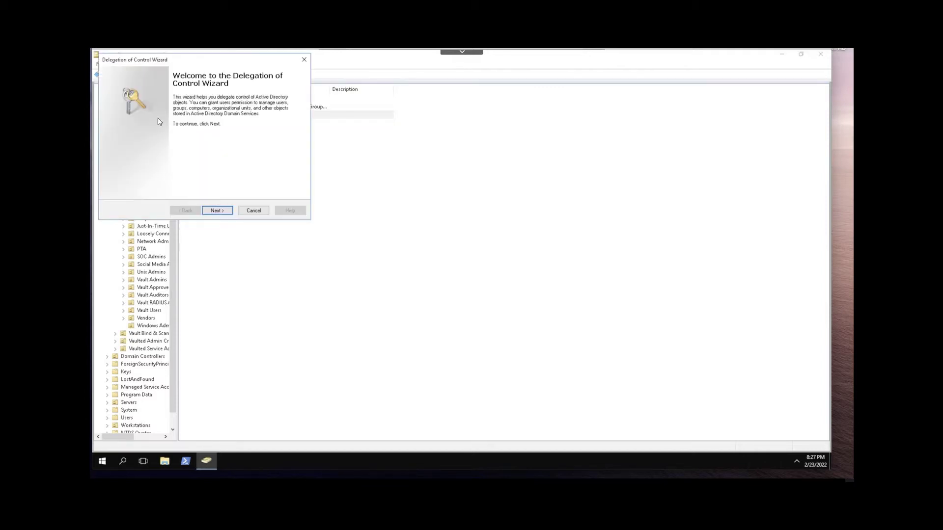
pyautogui.click(219, 211)
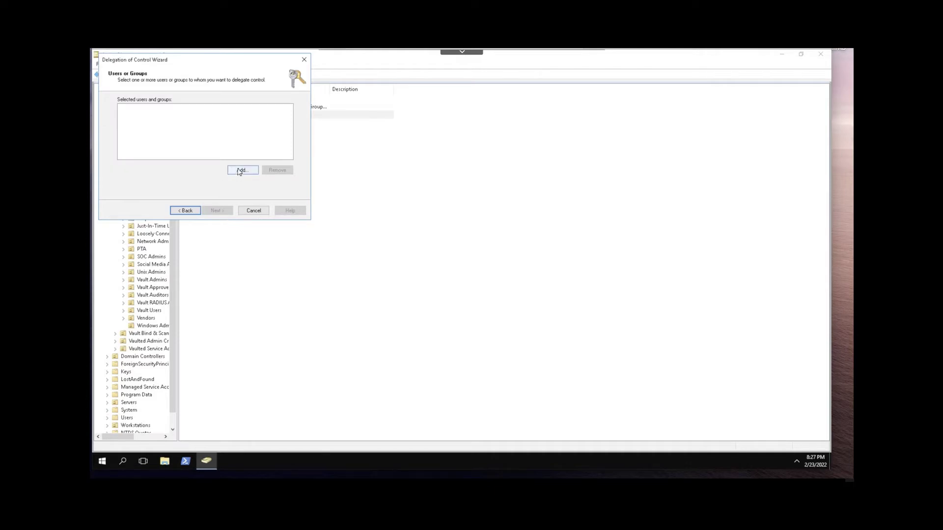
pyautogui.click(240, 171)
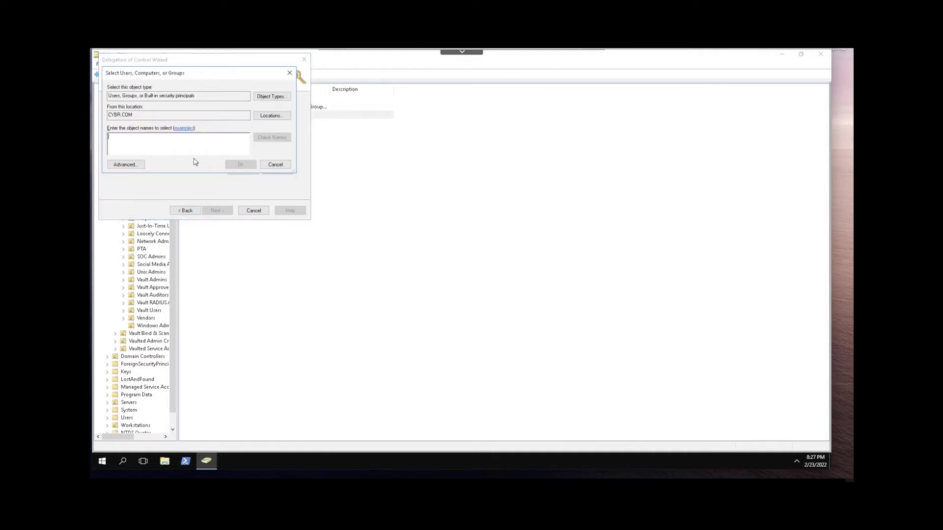
pyautogui.write('sa')
pyautogui.write('pr')
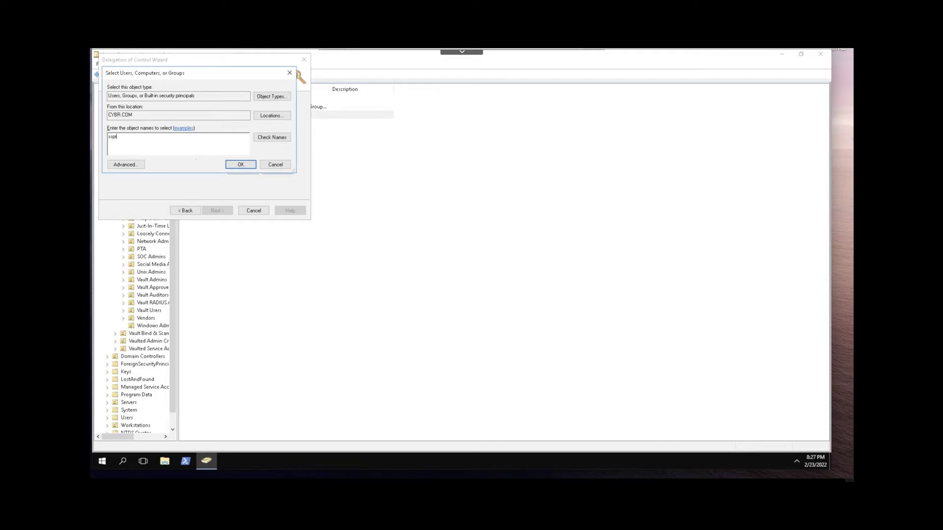
pyautogui.click(271, 137)
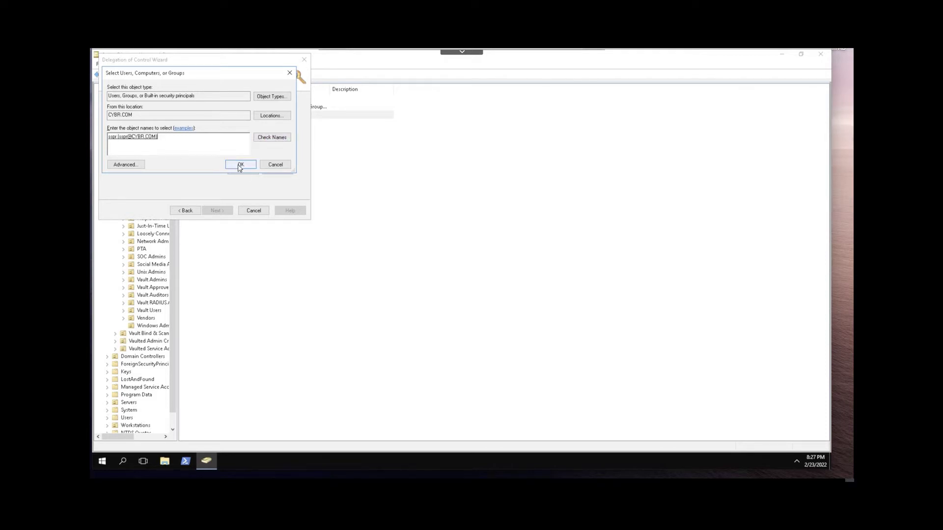
pyautogui.click(237, 164)
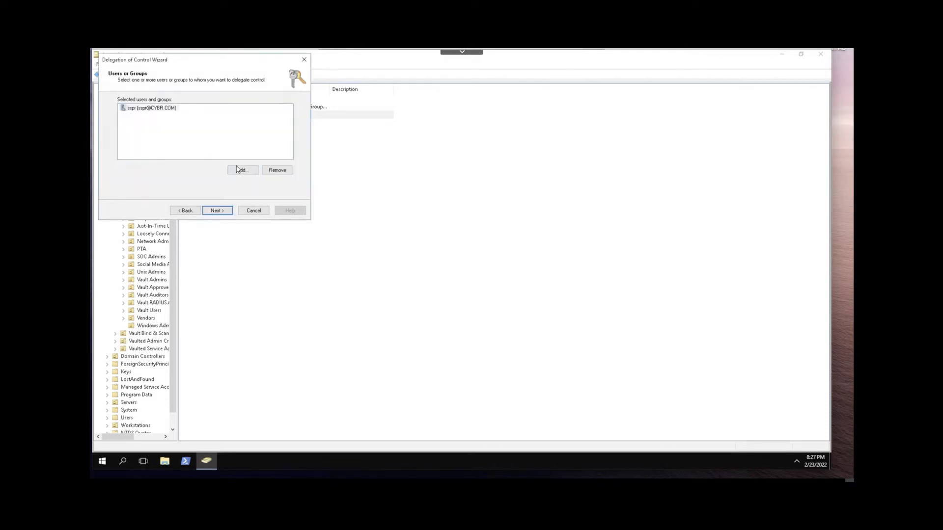
# Step: Choose a custom task to delegate, limited to only User objects in this folder
pyautogui.click(219, 213)
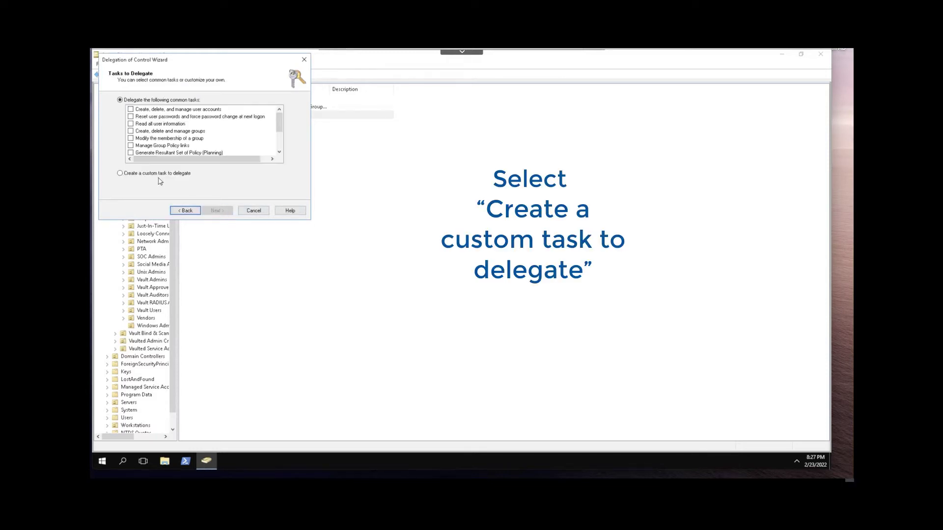
pyautogui.click(120, 173)
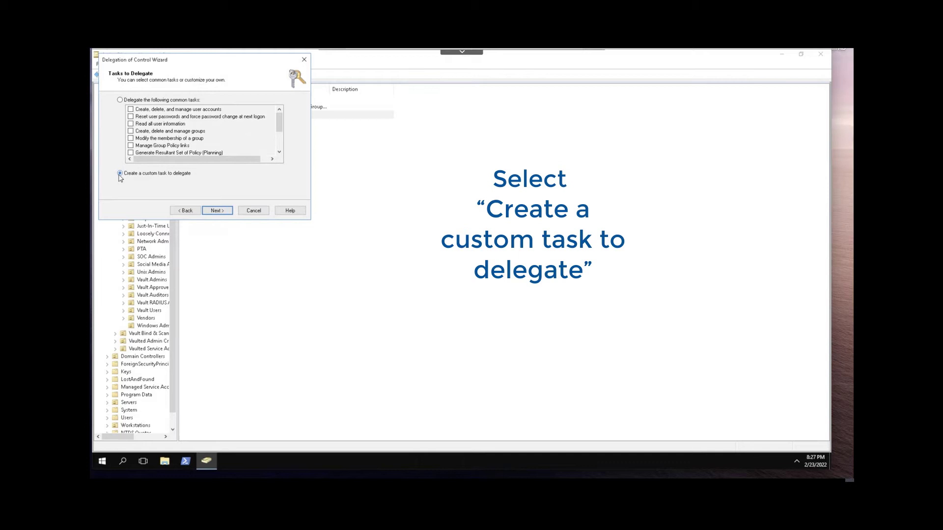
pyautogui.click(218, 211)
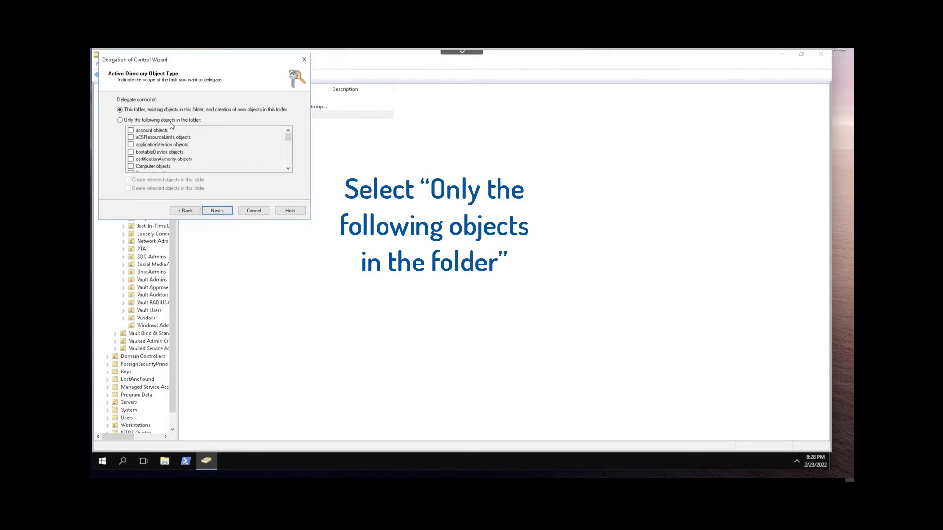
pyautogui.click(119, 120)
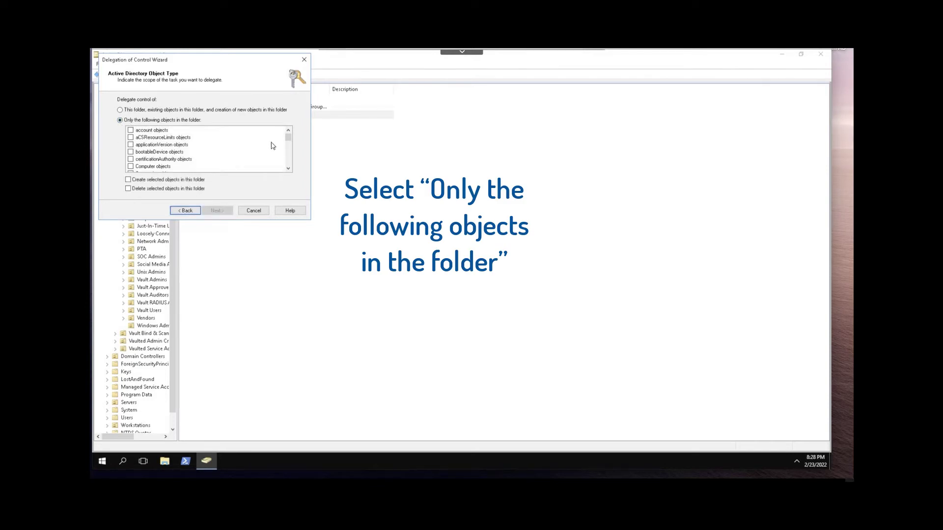
pyautogui.moveTo(289, 140); pyautogui.dragTo(290, 166)
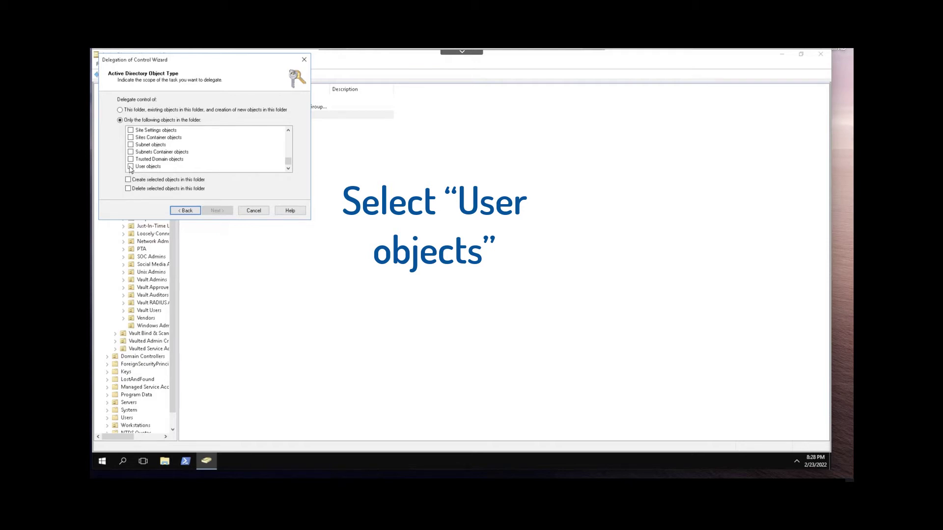
pyautogui.click(131, 167)
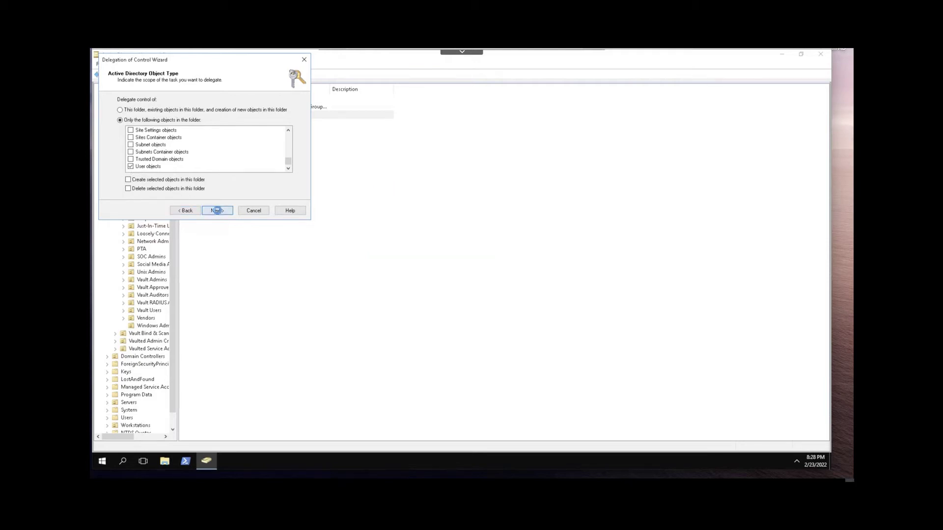
# Step: Grant the Reset password permission on user objects
pyautogui.click(217, 211)
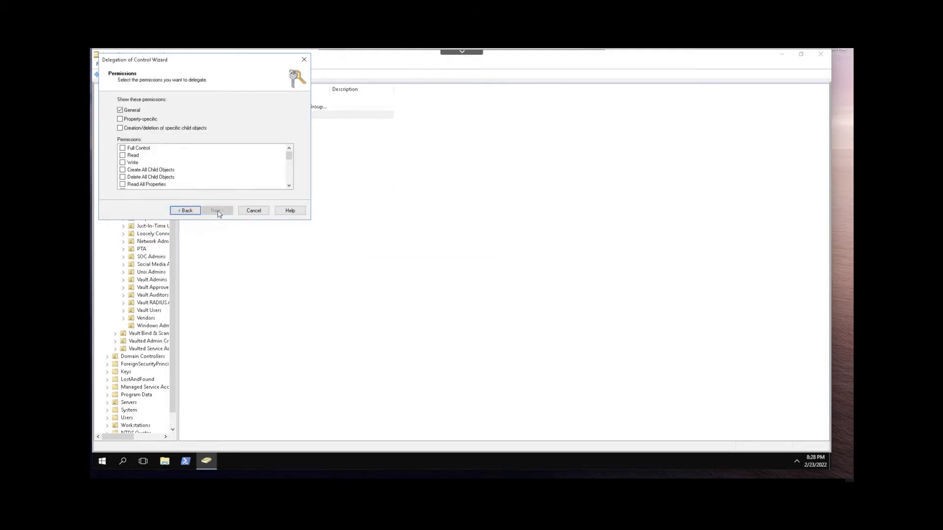
pyautogui.click(289, 185)
pyautogui.click(289, 186)
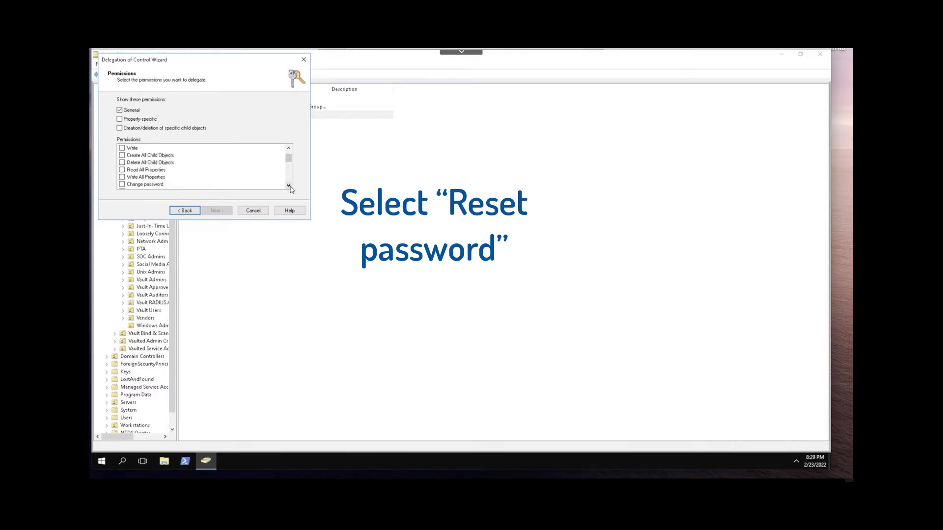
pyautogui.click(289, 186)
pyautogui.click(288, 186)
pyautogui.click(122, 177)
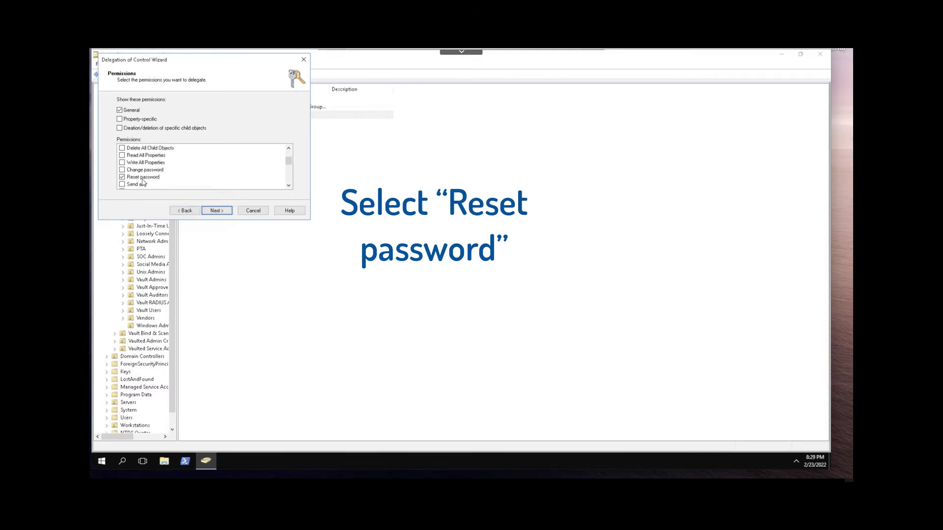
# Step: Add Read lockoutTime and Write lockoutTime property permissions and finish the delegation
pyautogui.click(119, 120)
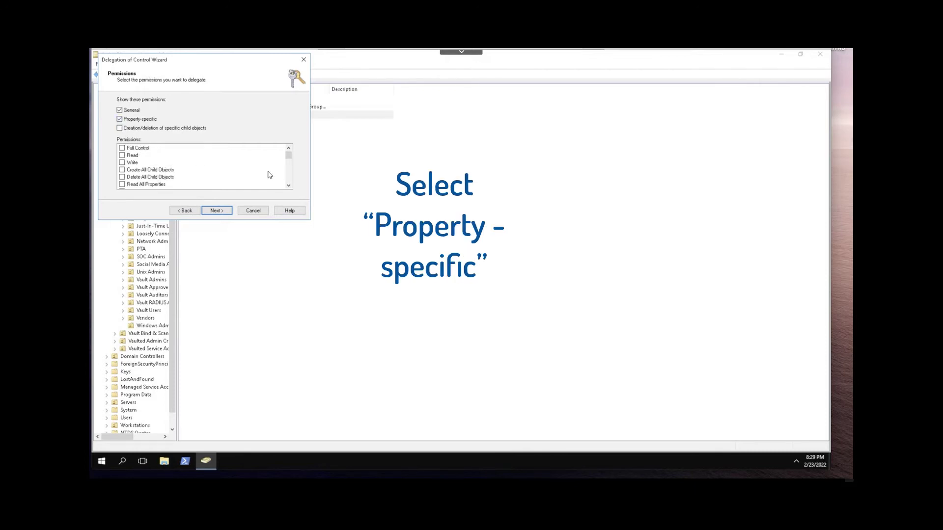
pyautogui.moveTo(289, 157); pyautogui.dragTo(289, 163)
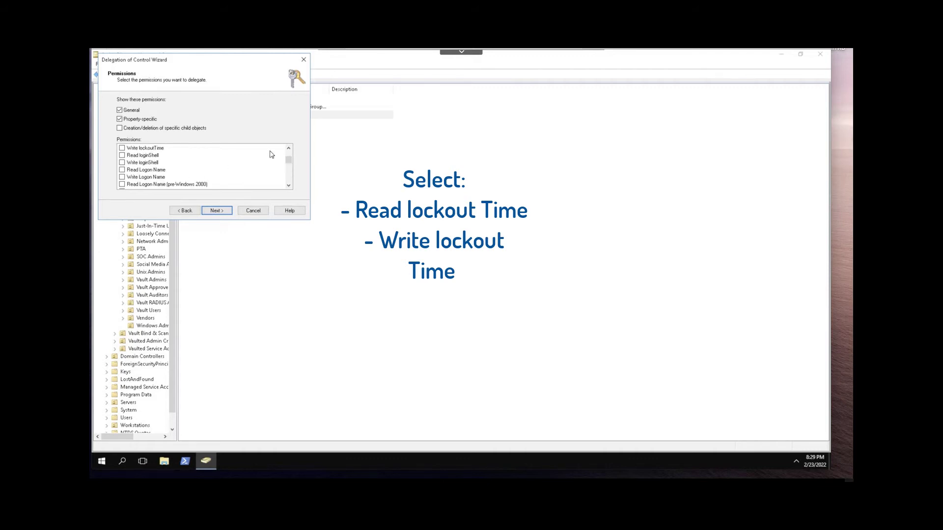
pyautogui.click(289, 149)
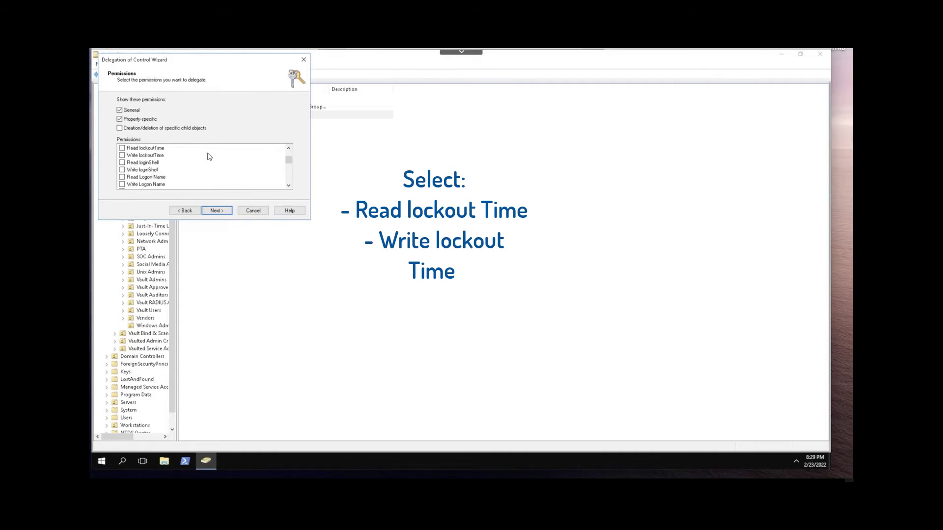
pyautogui.click(122, 148)
pyautogui.click(122, 155)
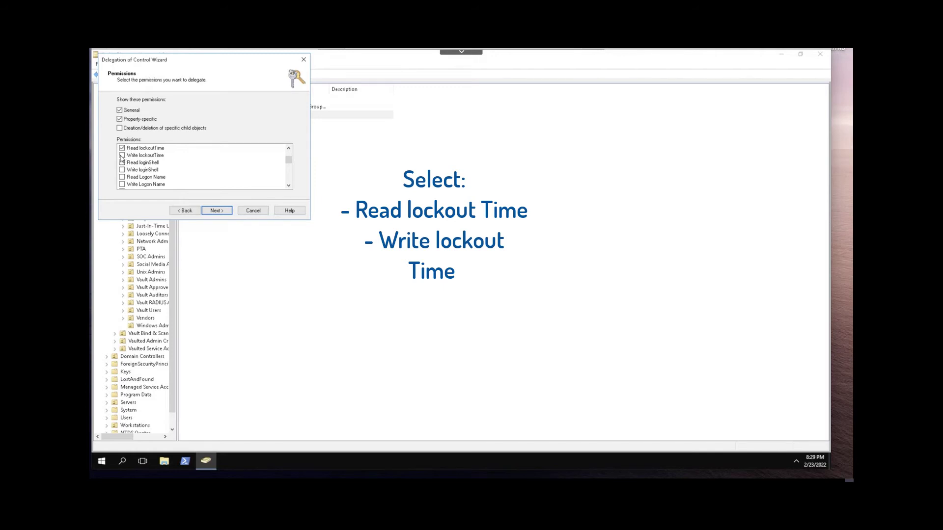
pyautogui.click(218, 213)
pyautogui.click(217, 212)
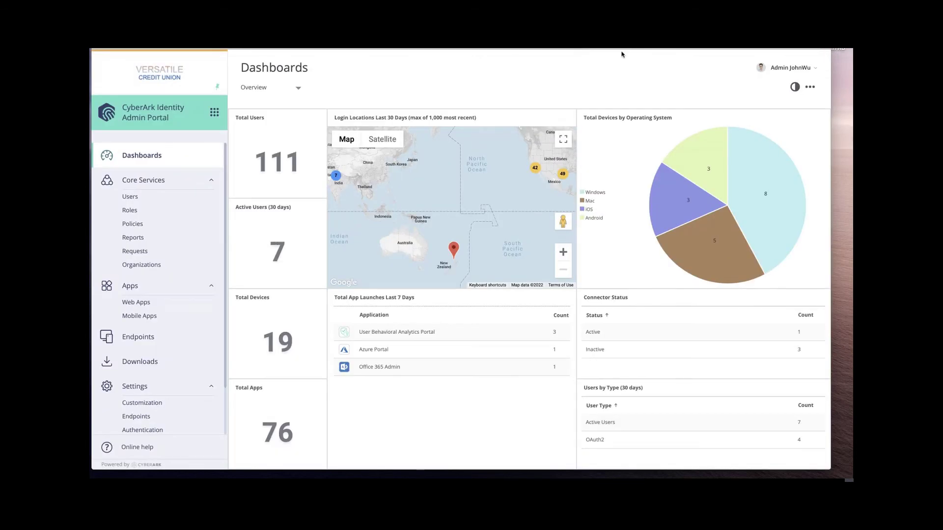
# Step: Open Default Policy under Core Services > Policies and expand User Security Policies
pyautogui.click(155, 230)
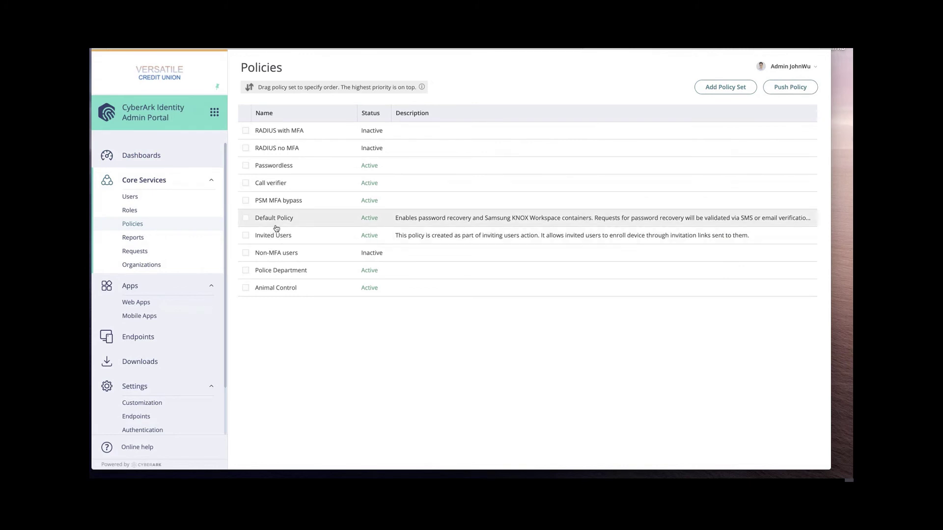
pyautogui.click(274, 222)
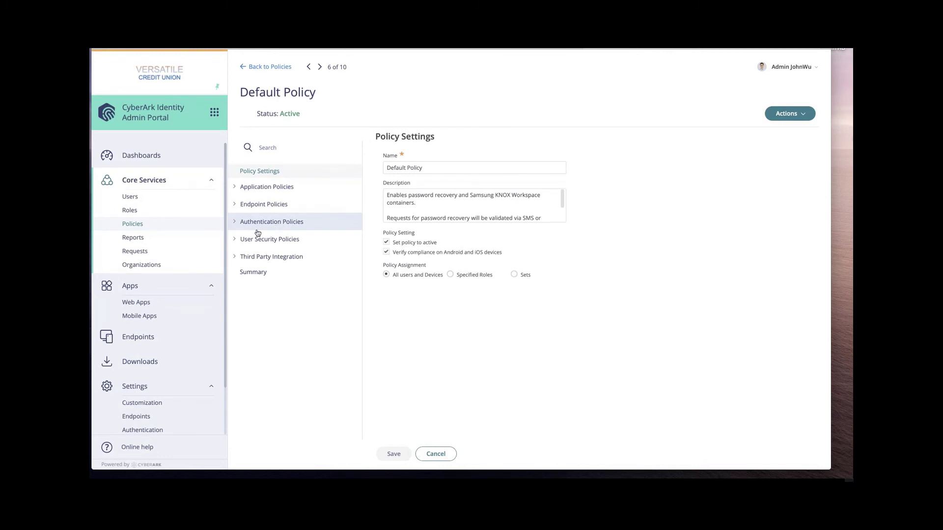
pyautogui.click(235, 242)
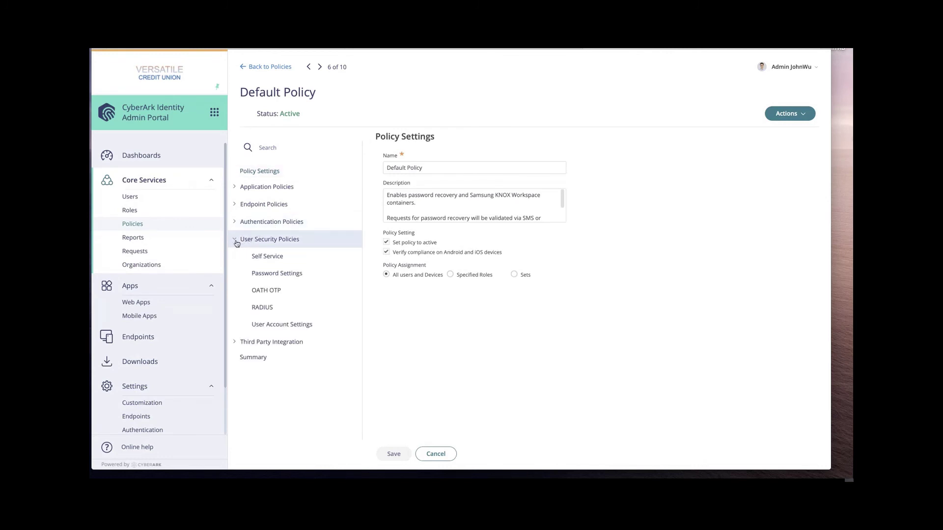
# Step: Set Self Service to 'Use these credentials' with the sspr admin user name and password, then save
pyautogui.click(280, 263)
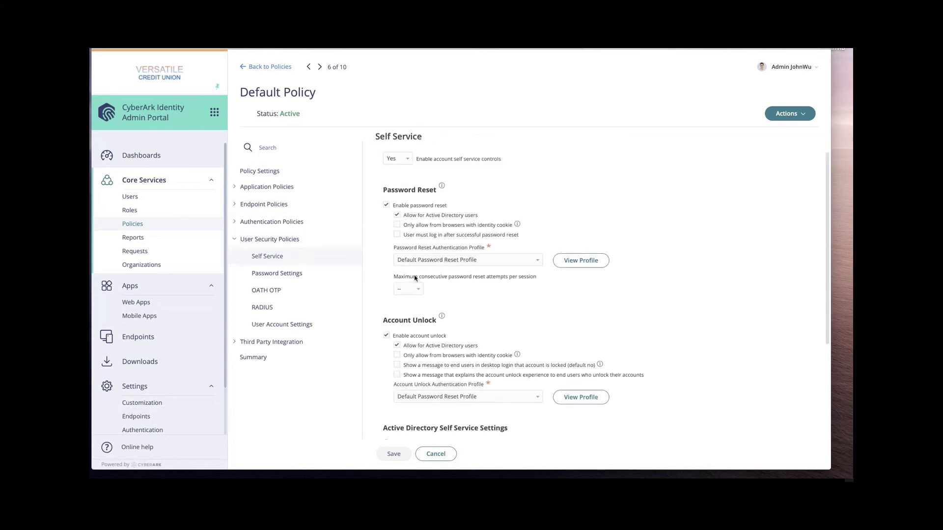
pyautogui.scroll(-1, 490, 294)
pyautogui.scroll(-5, 490, 295)
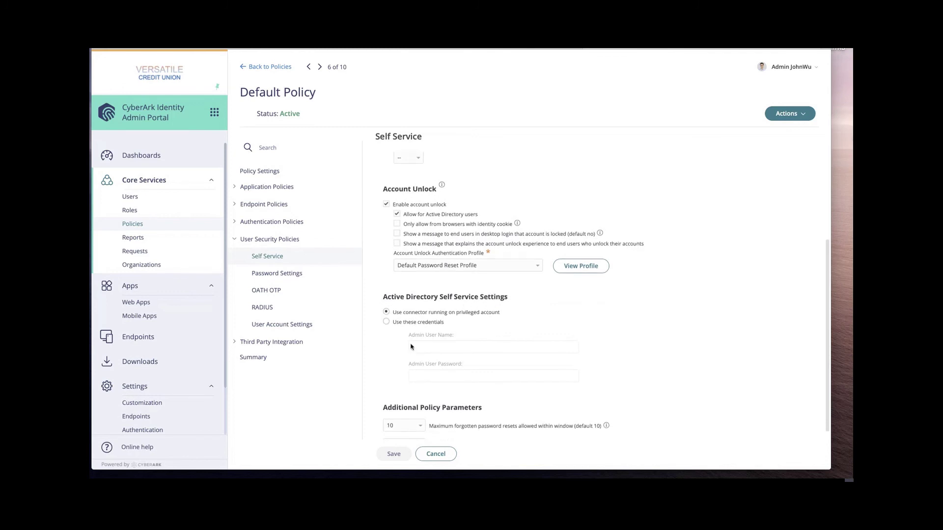
pyautogui.click(386, 323)
pyautogui.click(440, 348)
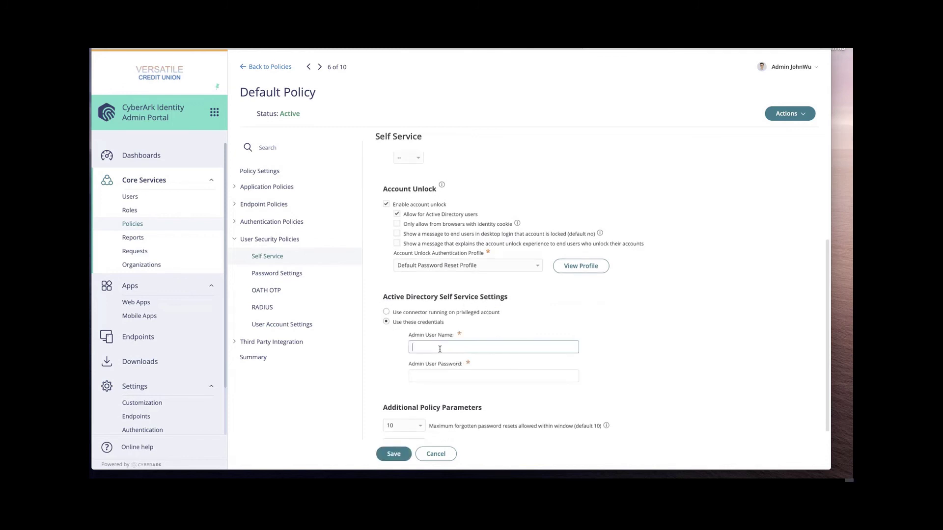
pyautogui.press('Tab')
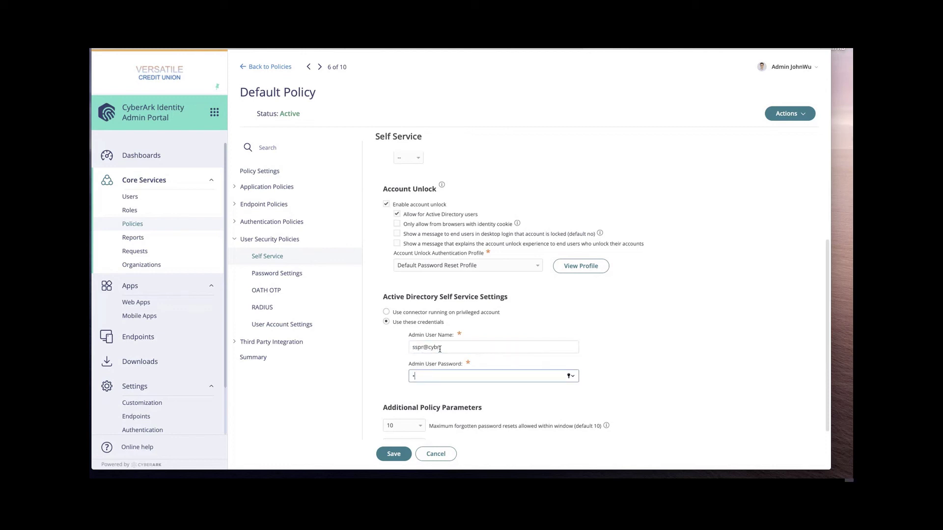
pyautogui.write('••••••')
pyautogui.click(393, 455)
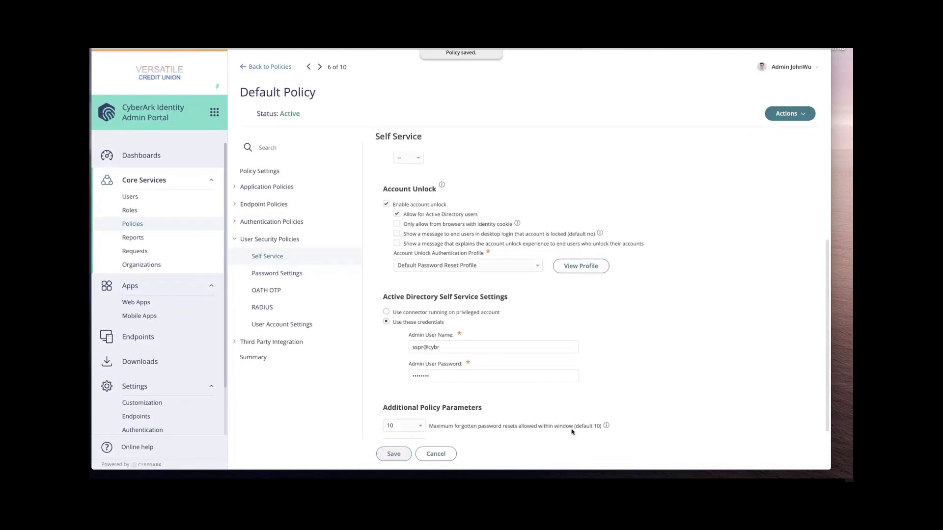